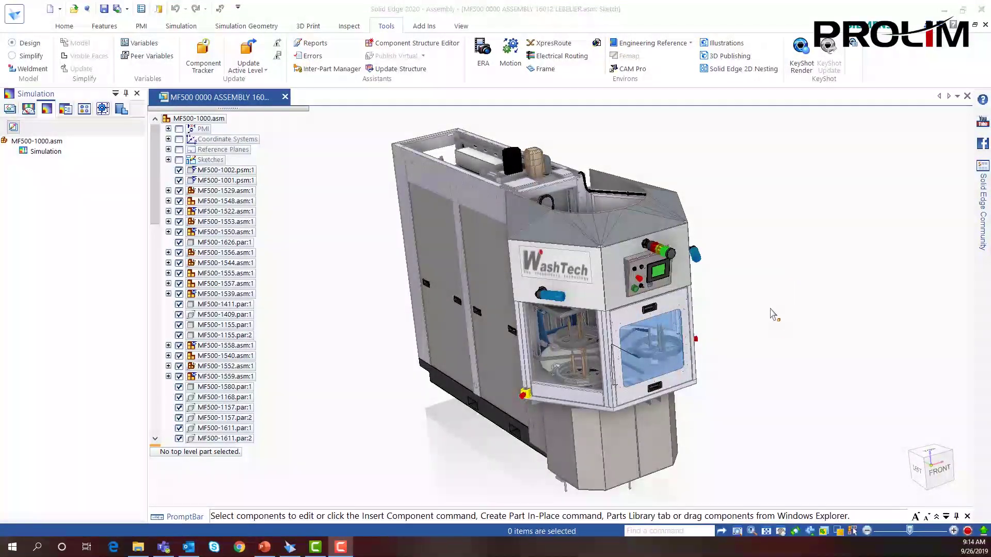
- Orbit the assembly to show the machine's left-front side
middle_drag(743, 317, 754, 299)
middle_drag(628, 306, 762, 308)
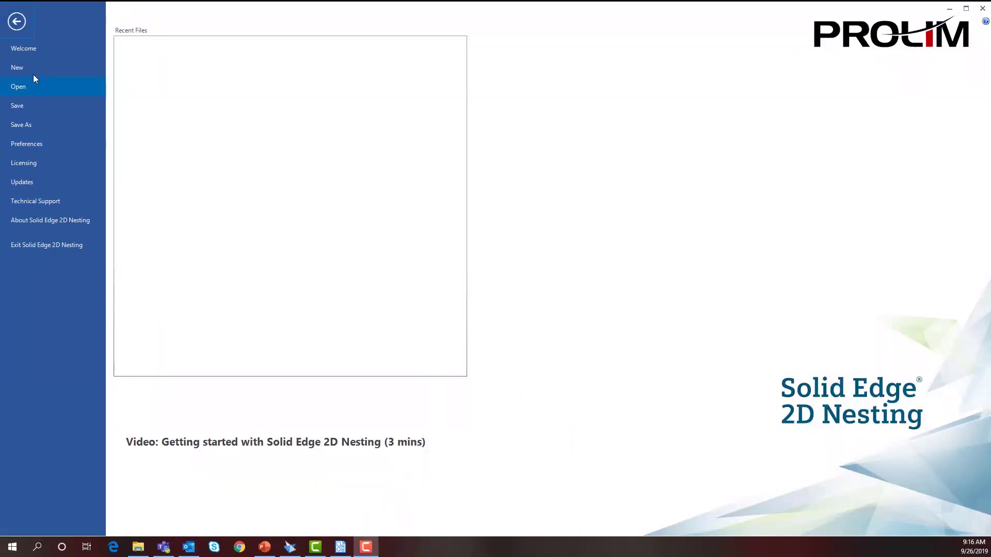
- Create a new untitled nesting project with an empty parts list
click(17, 71)
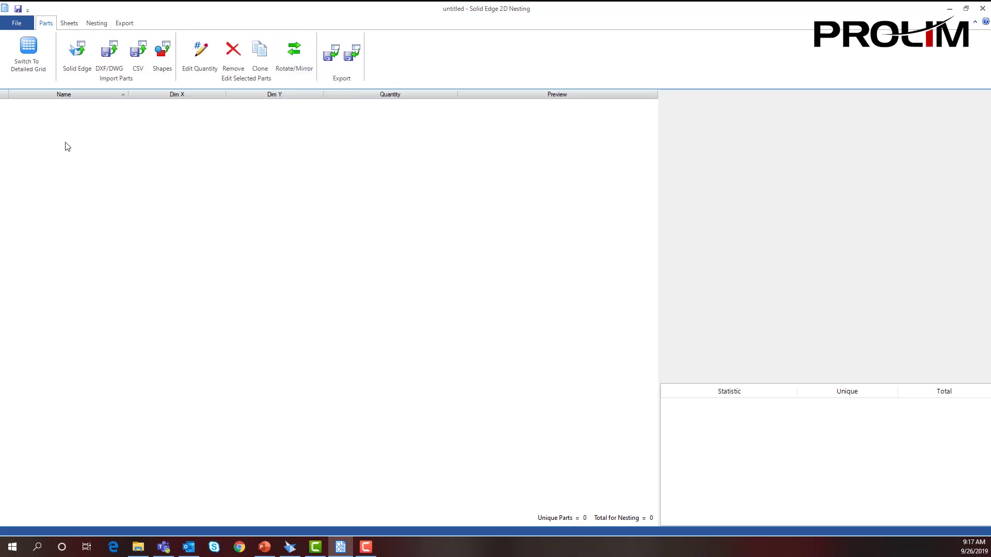
- Import all .psm sheet-metal files, from MF500-1002 to the last, into the CAD File Importer
click(74, 56)
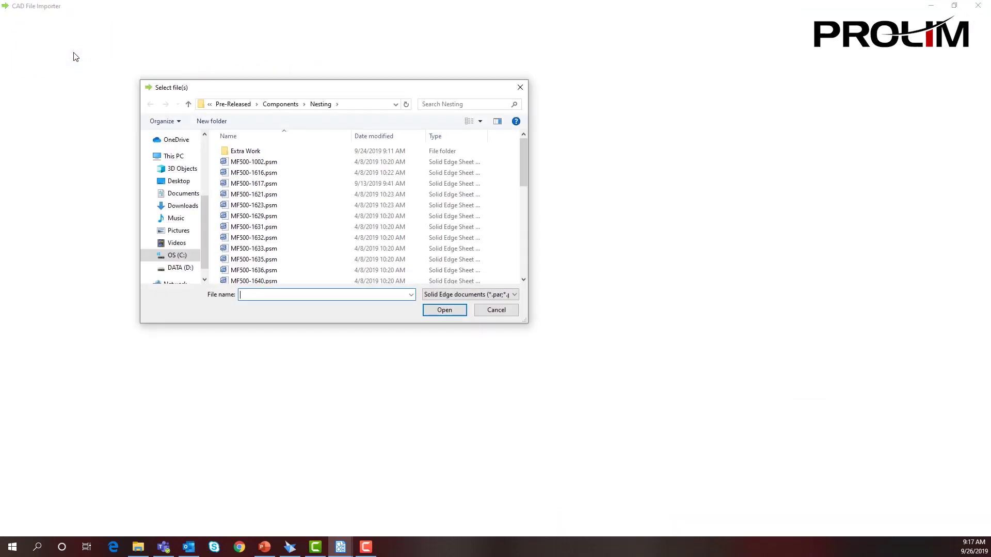
click(256, 163)
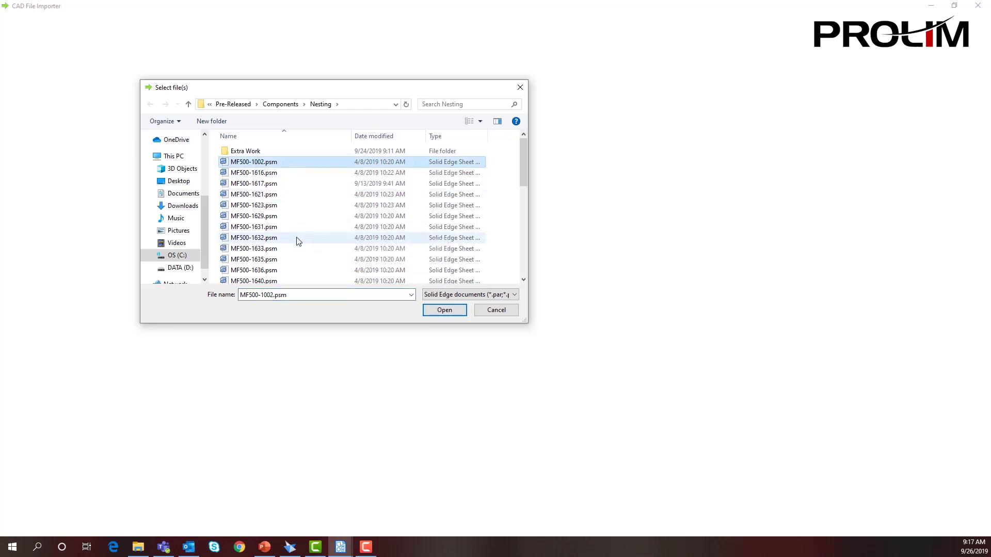
scroll(310, 235, down, 1)
scroll(298, 240, down, 7)
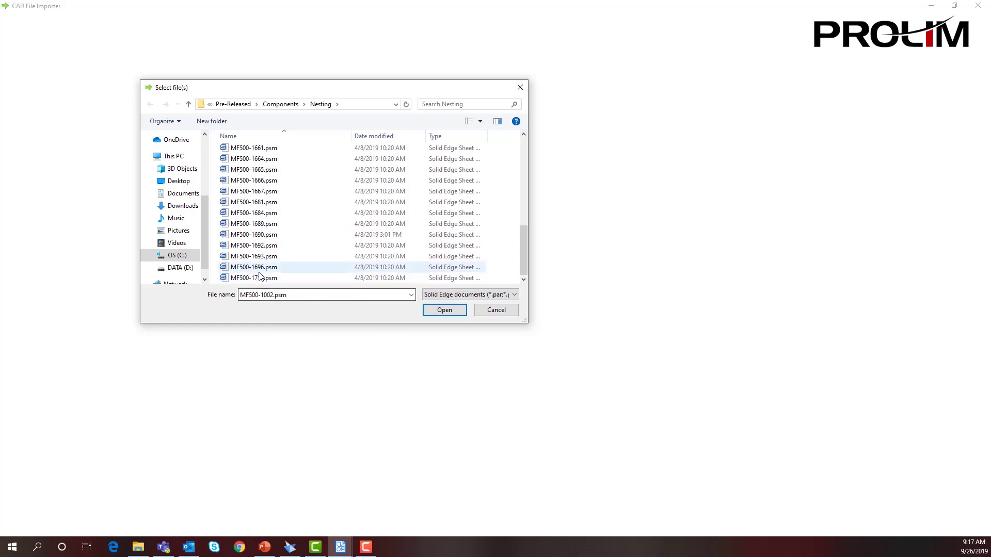
shift+click(258, 267)
click(443, 311)
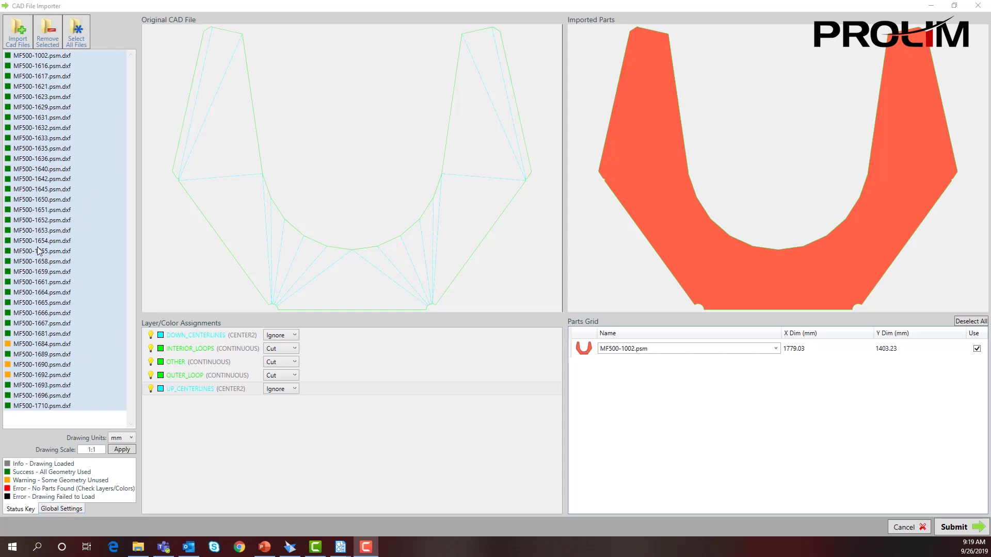
- Remove MF500-1684 from the import list and submit the rest, leaving 43 unique parts
click(37, 345)
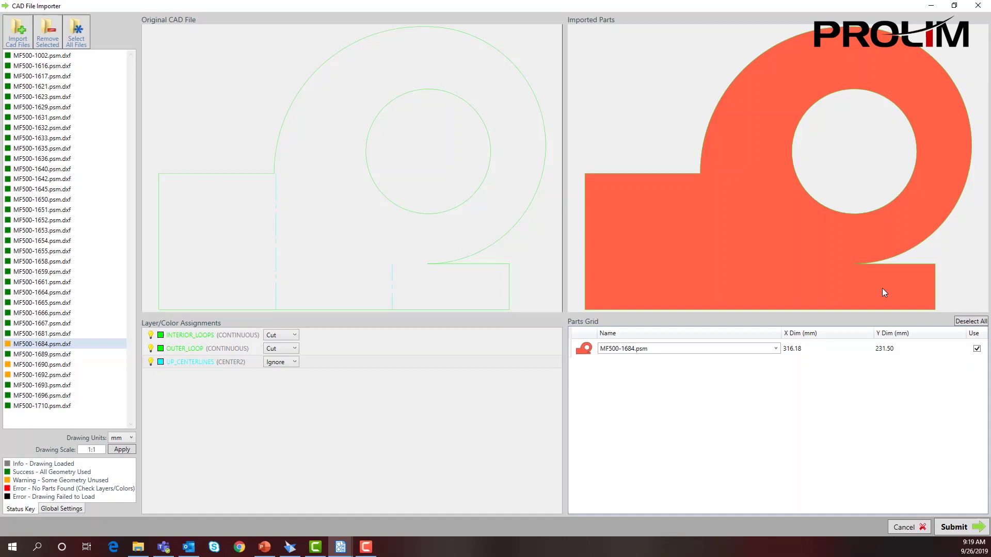
scroll(881, 288, up, 3)
scroll(848, 276, up, 2)
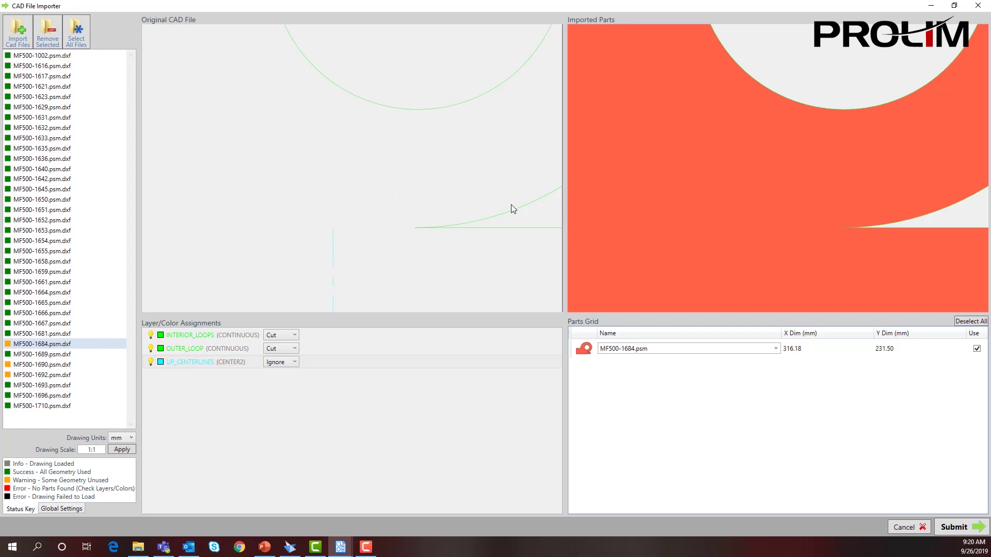
scroll(862, 250, down, 3)
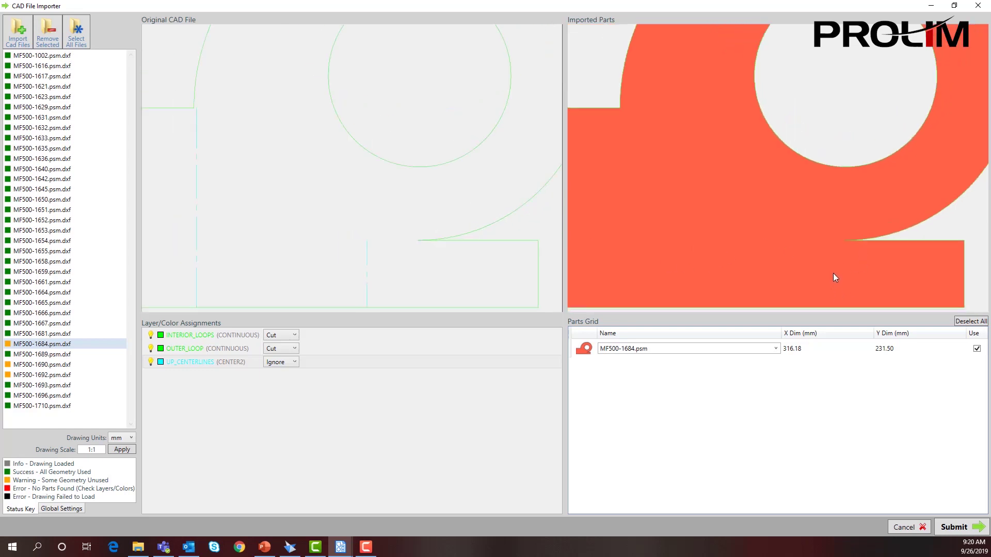
scroll(947, 296, down, 1)
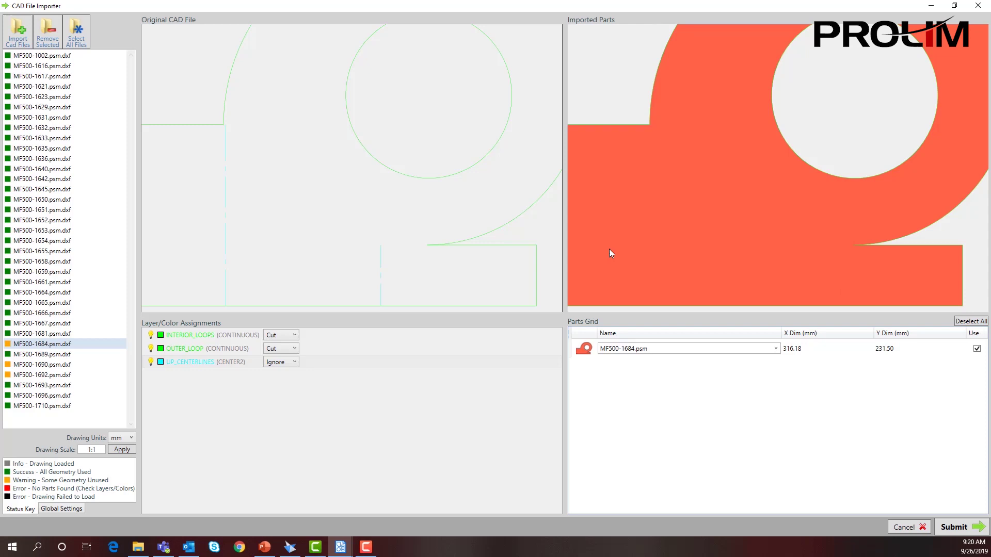
click(47, 40)
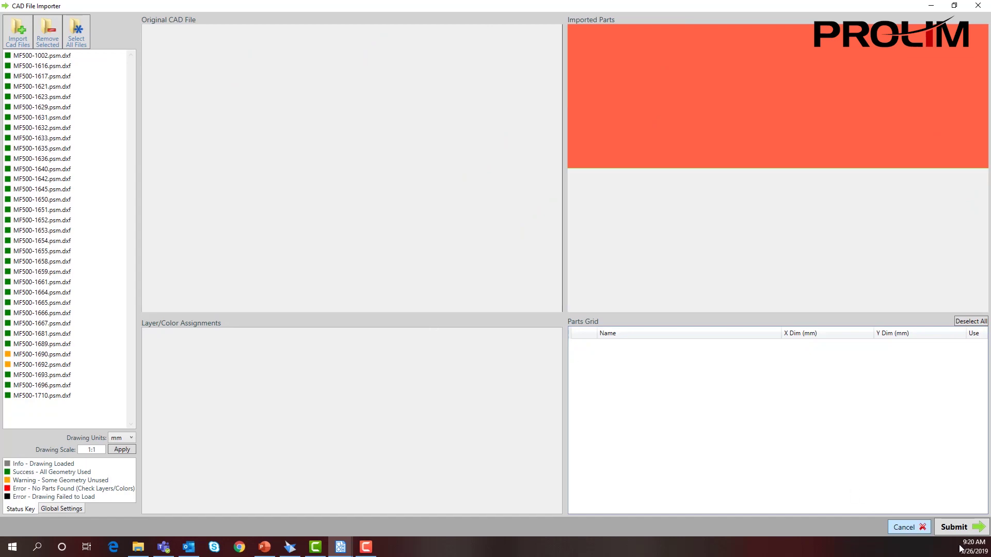
click(964, 528)
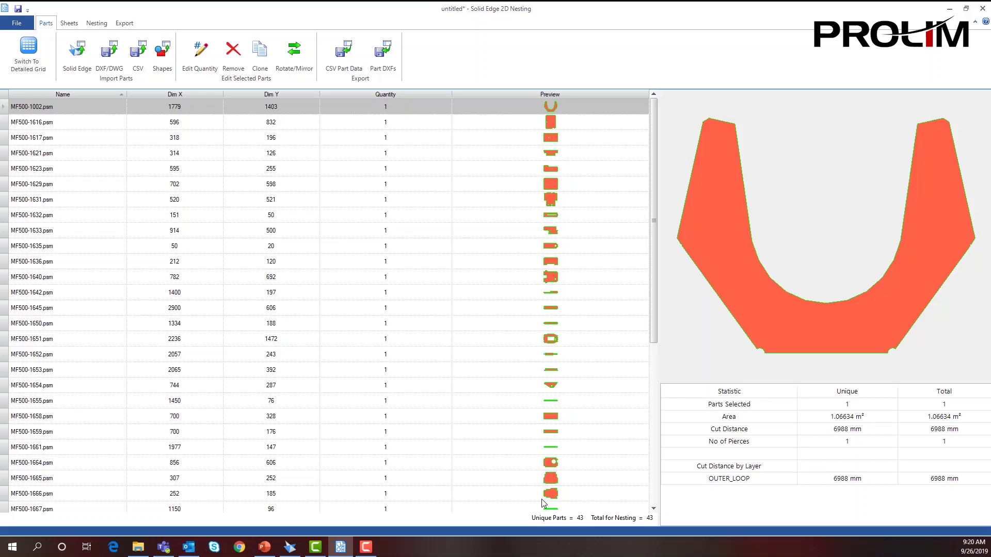
- Set the quantity of MF500-1632 to 5 and MF500-1636 to 4
click(388, 216)
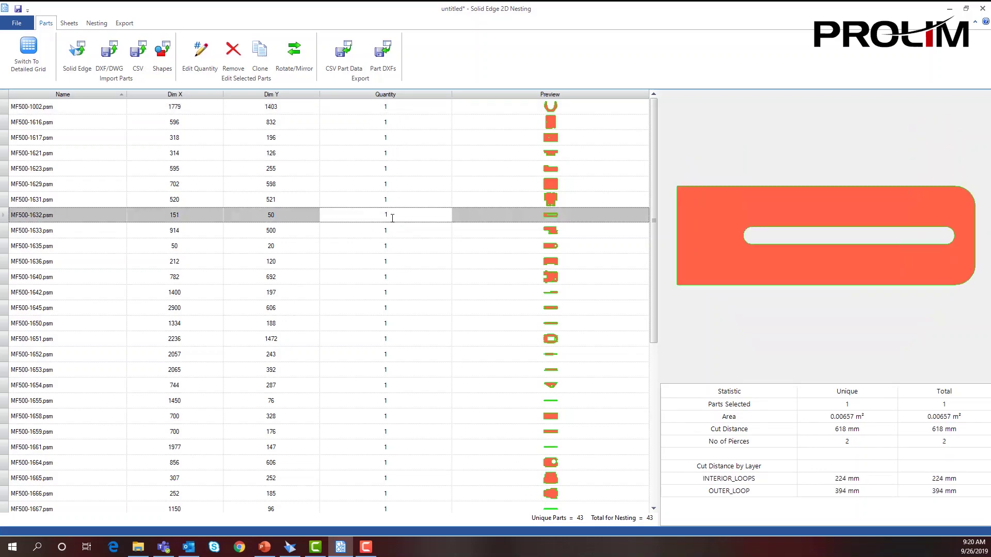
double_click(391, 216)
click(387, 265)
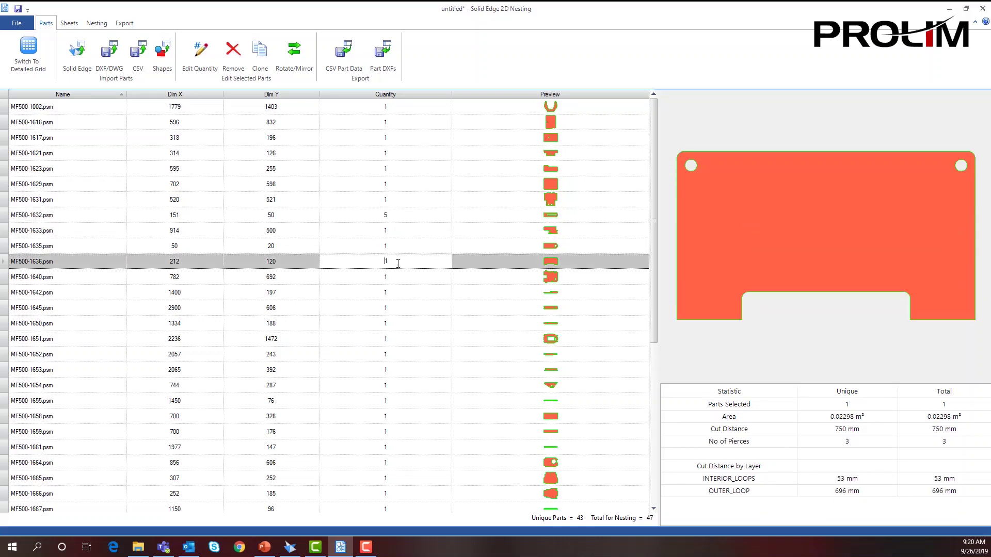
double_click(383, 261)
text(4)
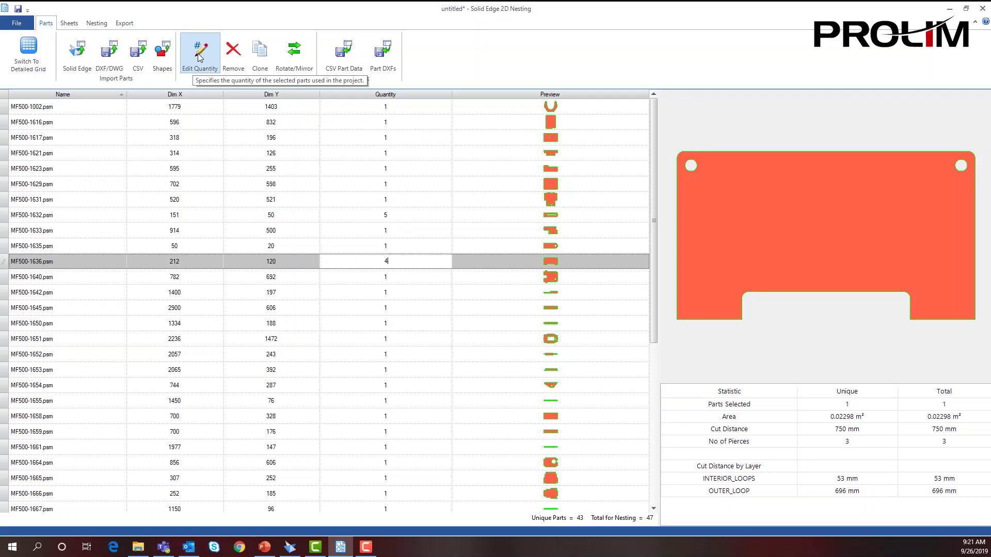
- Set MF500-1621's quantity to 6 with Edit Quantity
click(256, 158)
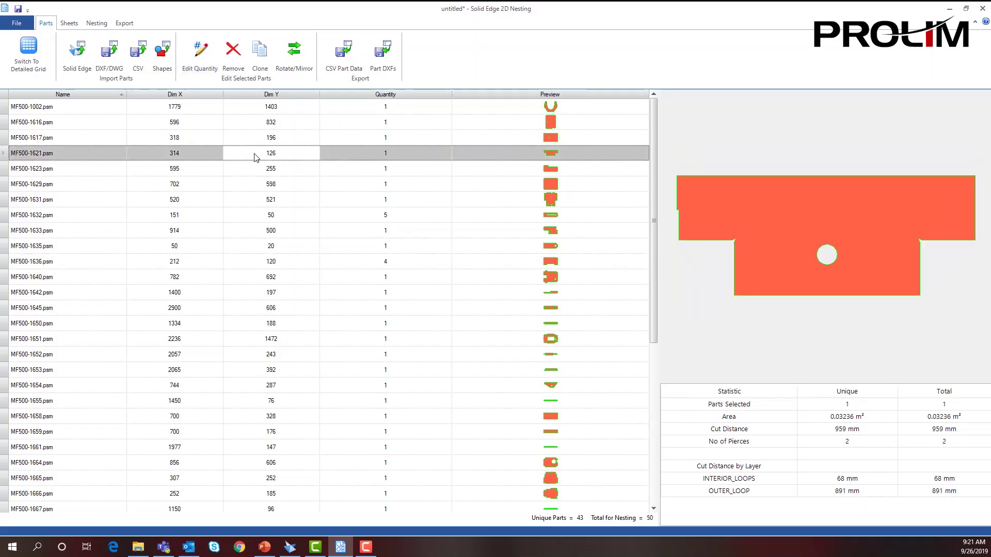
click(201, 52)
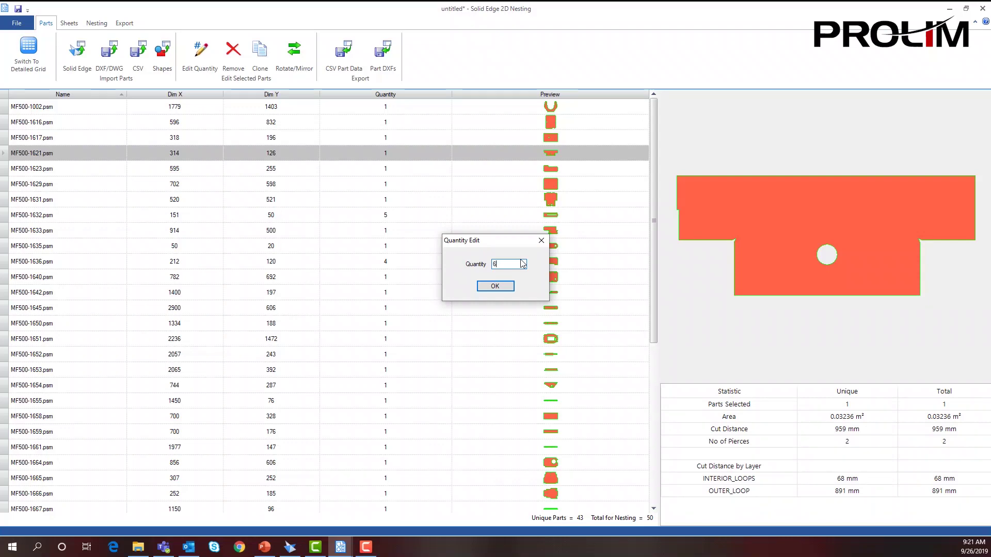
text(6)
click(495, 287)
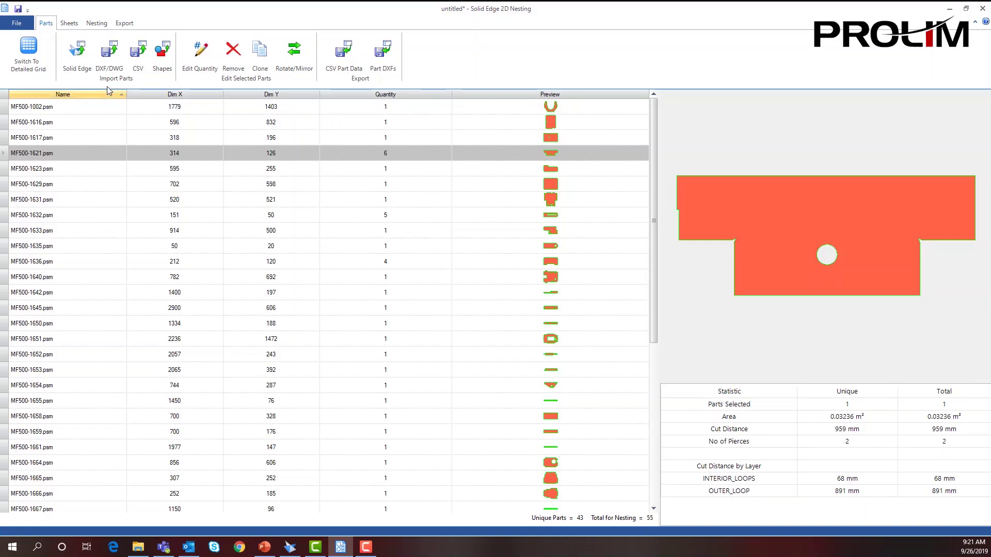
- Import PSM_01_00285.dxf and PSM_01_00331.dxf from the Extra Work folder
click(107, 61)
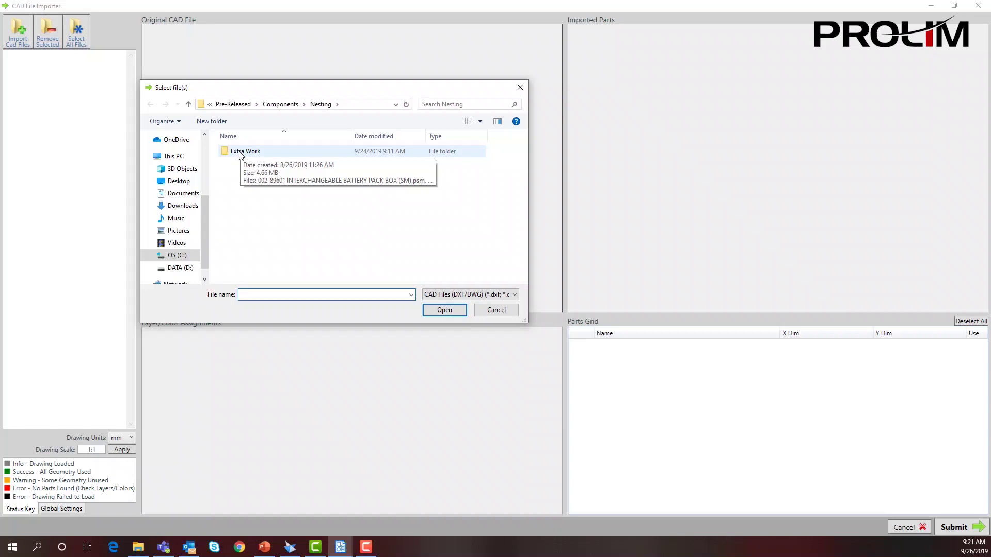
double_click(243, 152)
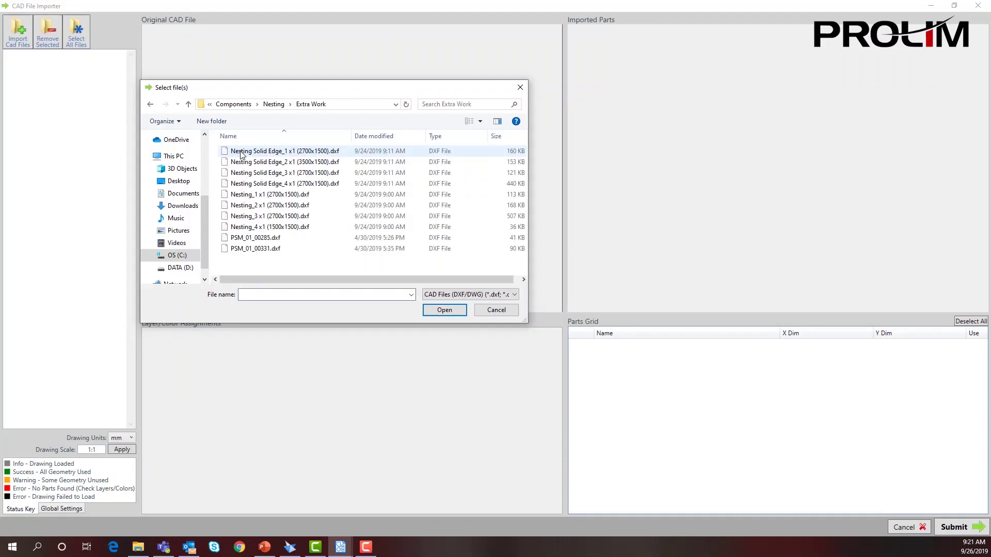
click(272, 240)
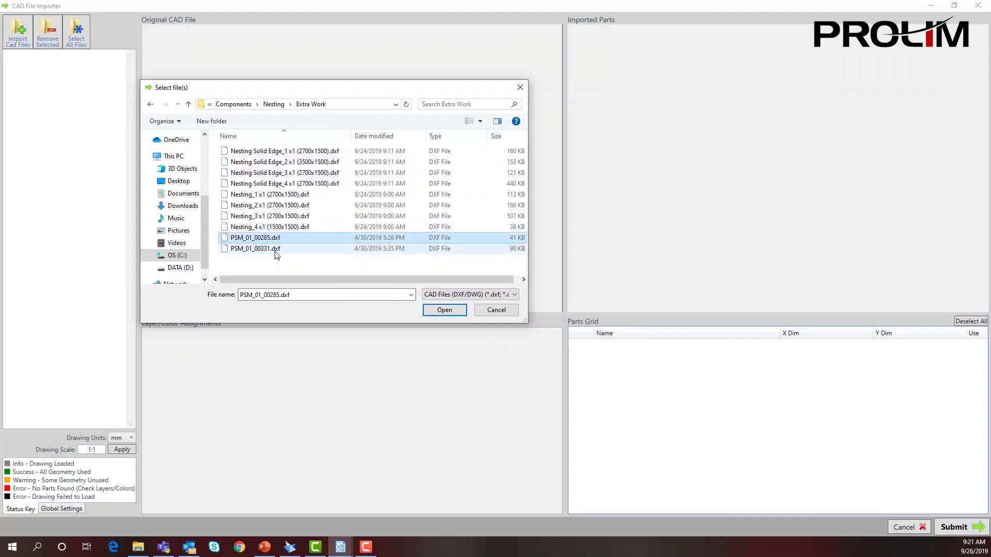
ctrl+click(268, 249)
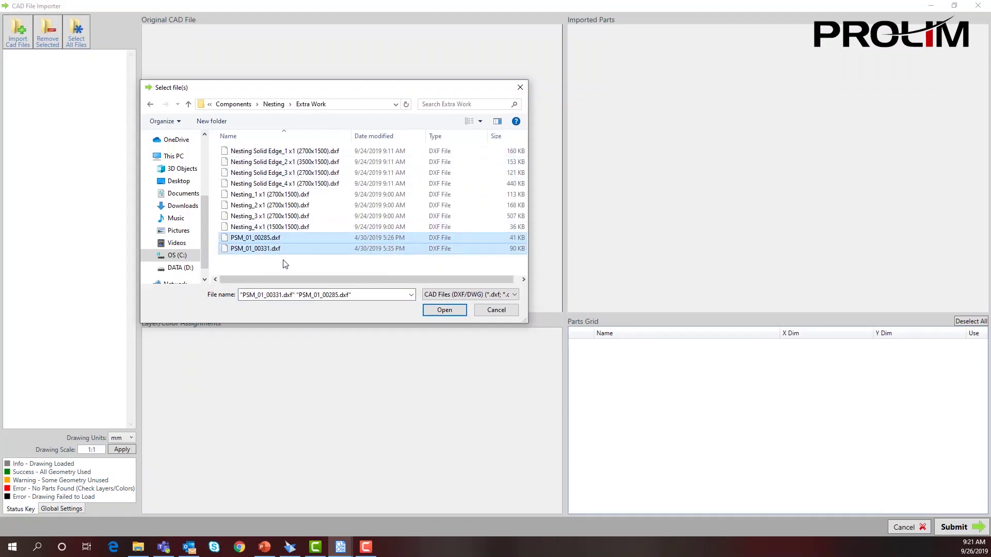
click(444, 310)
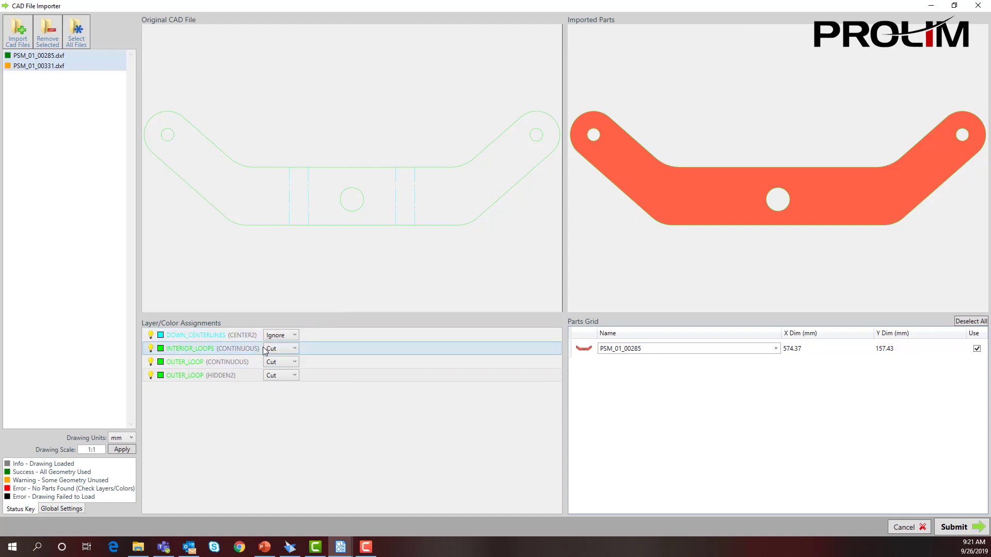
- Set DOWN_CENTERLINES and INTERIOR_LOOPS to Ignore and submit the two DXF parts
click(295, 336)
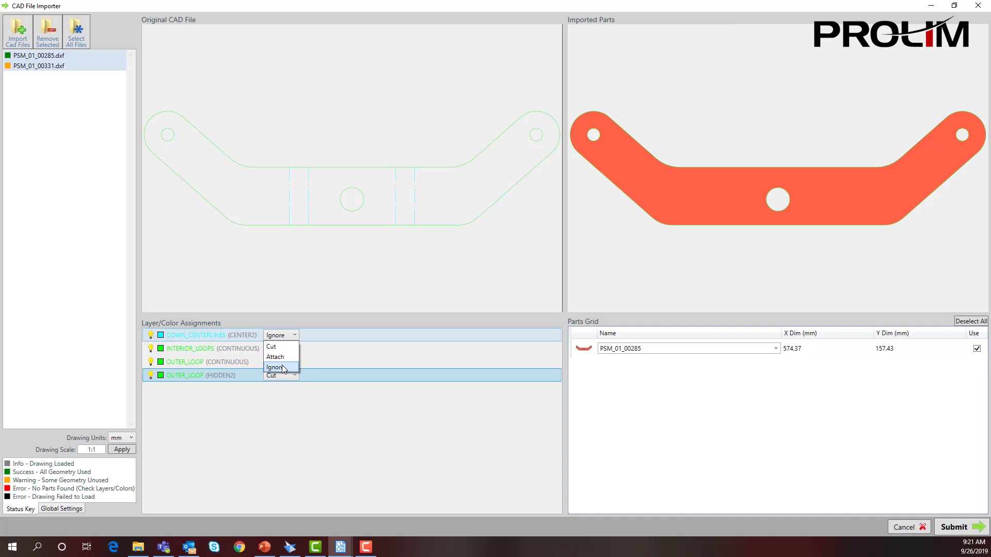
click(283, 368)
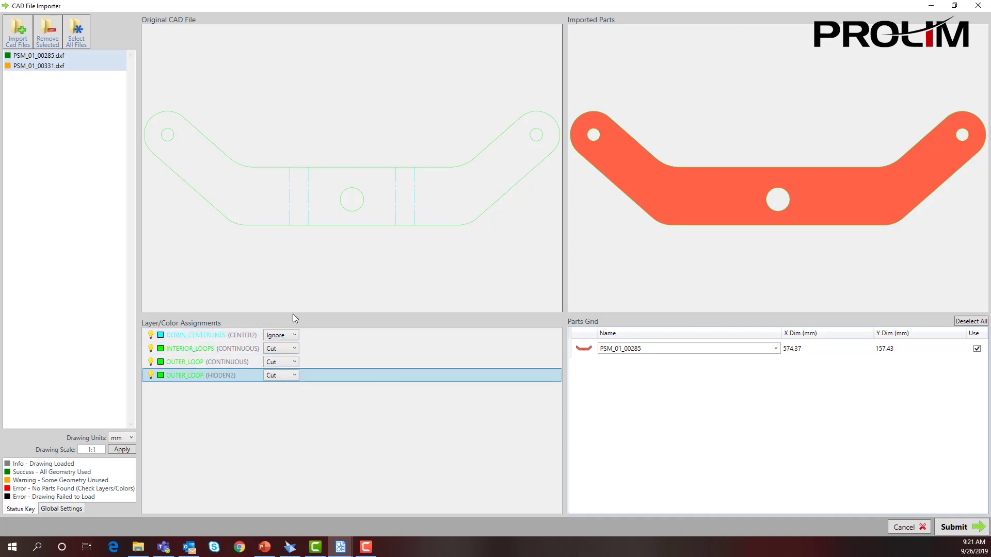
click(295, 350)
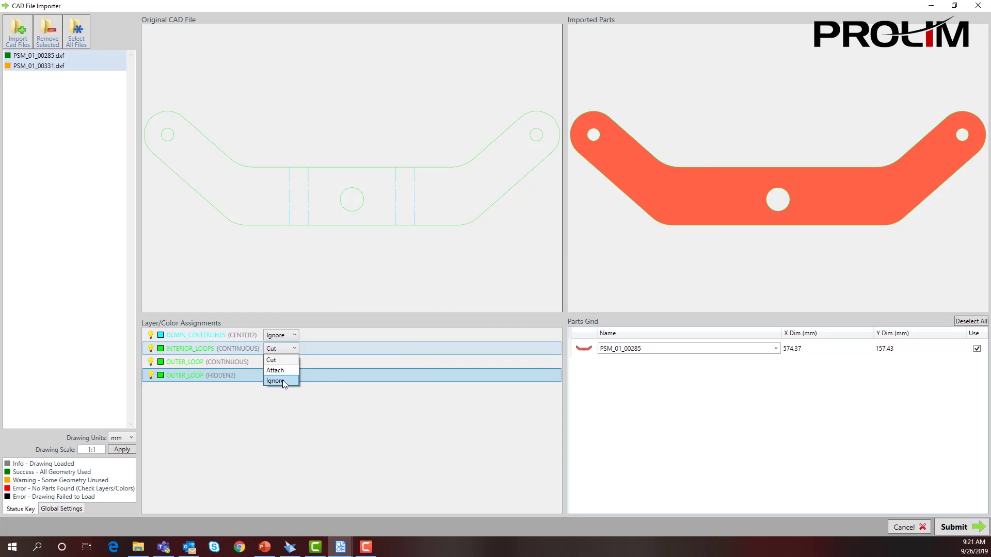
click(284, 380)
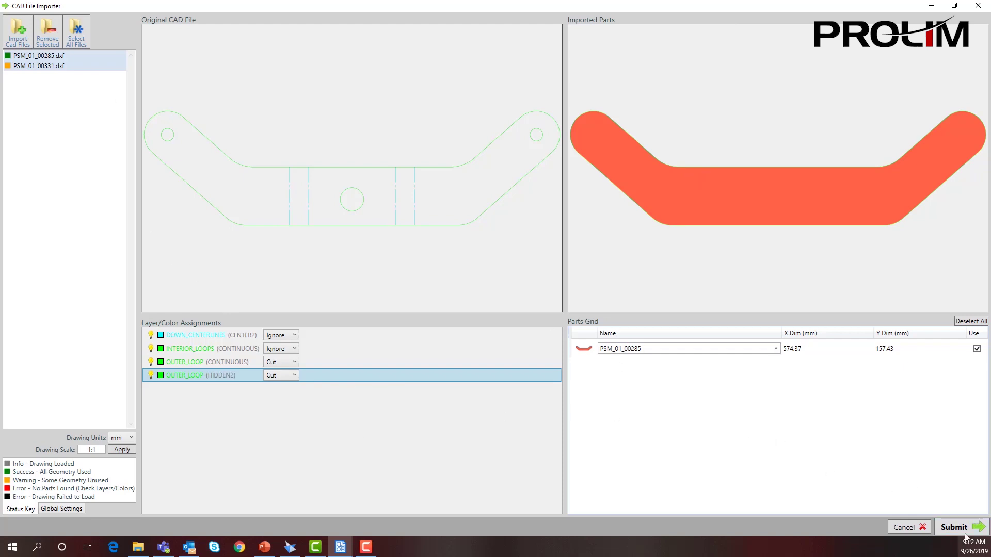
click(949, 527)
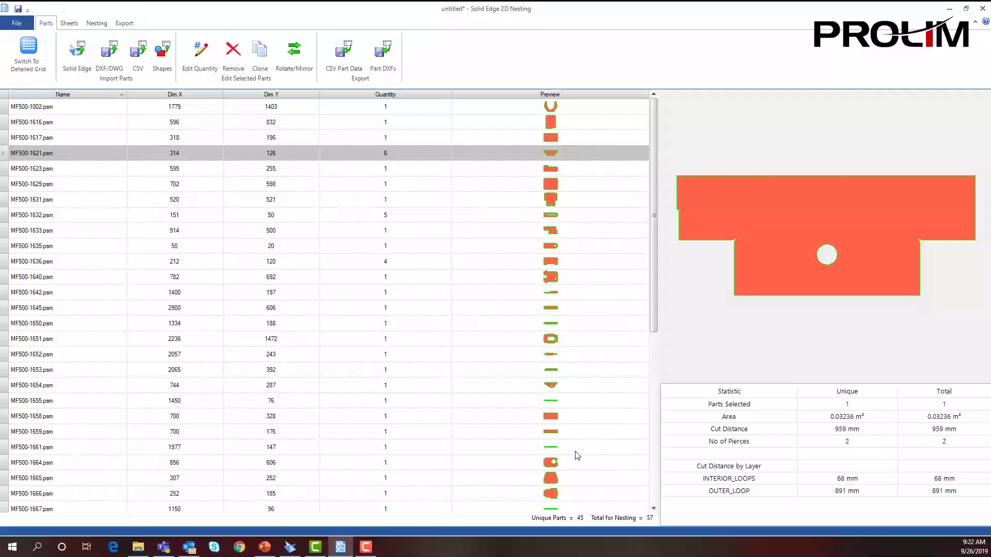
- Scroll to the end of the parts list, then show the empty Sheets page
scroll(575, 455, down, 7)
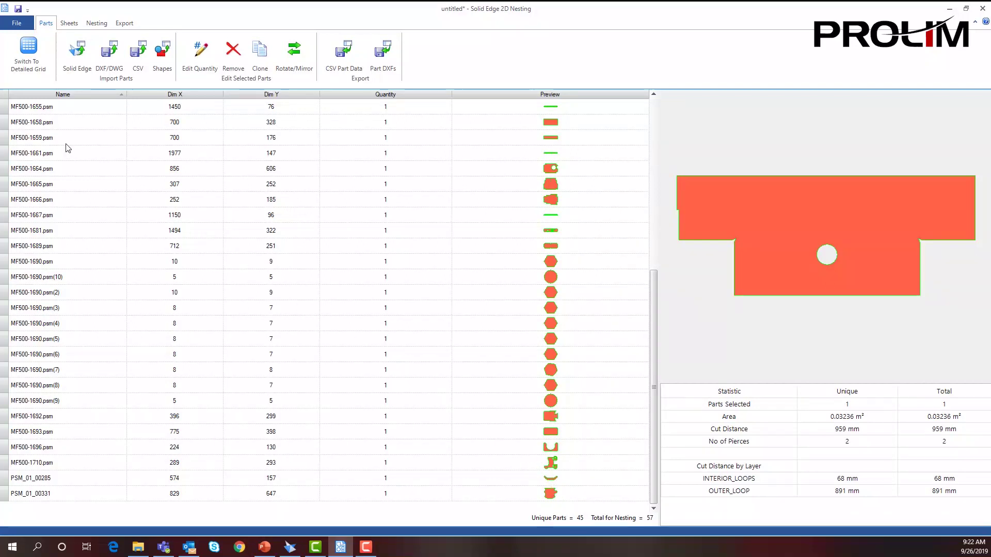
click(67, 23)
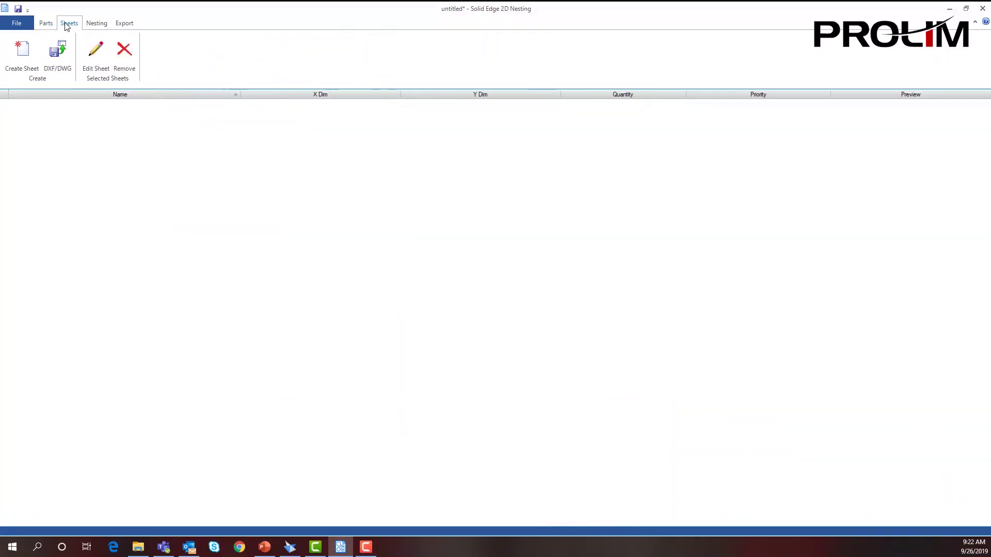
- Create a 1500 x 1500 custom sheet
click(21, 56)
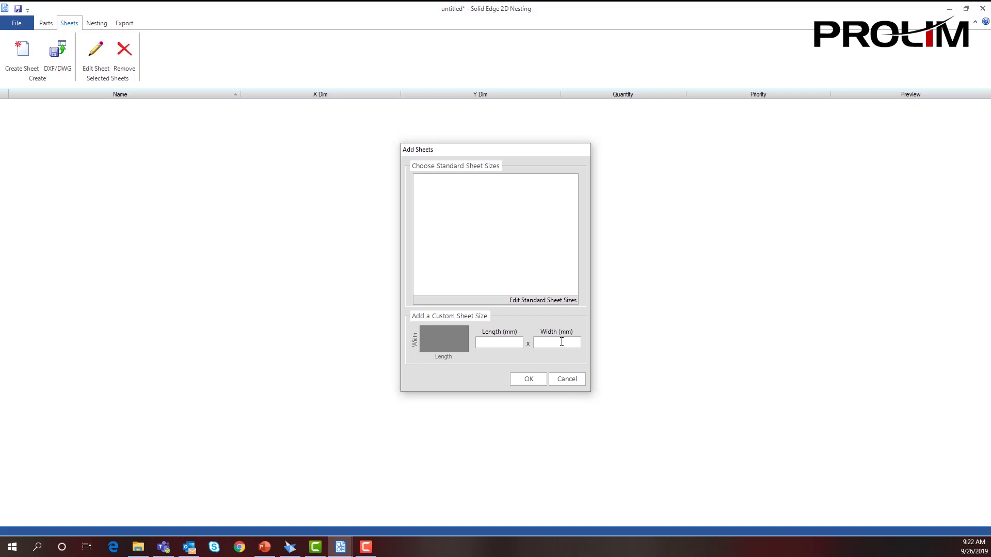
click(493, 346)
text(15000)
key(BackSpace)
click(550, 343)
text(1500)
click(530, 381)
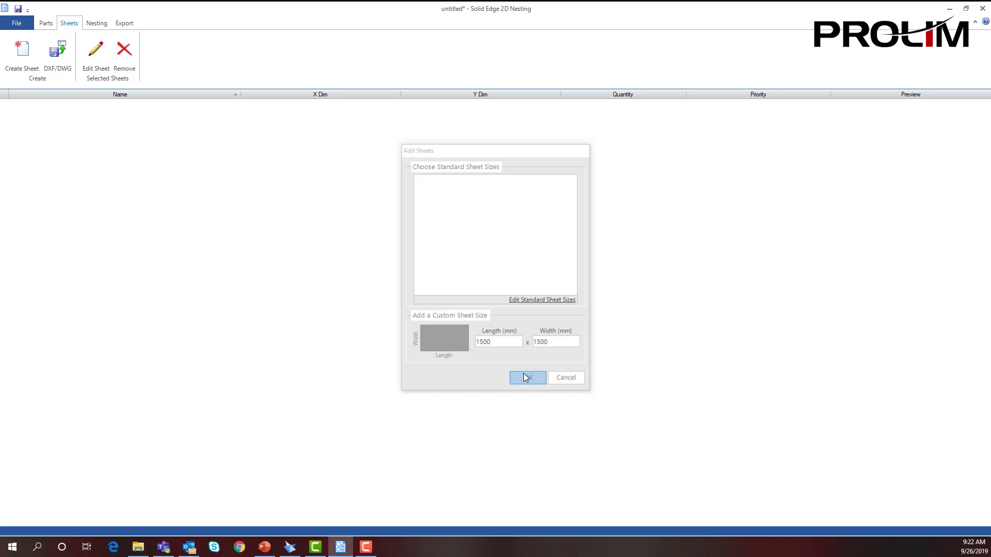
- Create a 2400 x 1500 custom sheet
click(29, 58)
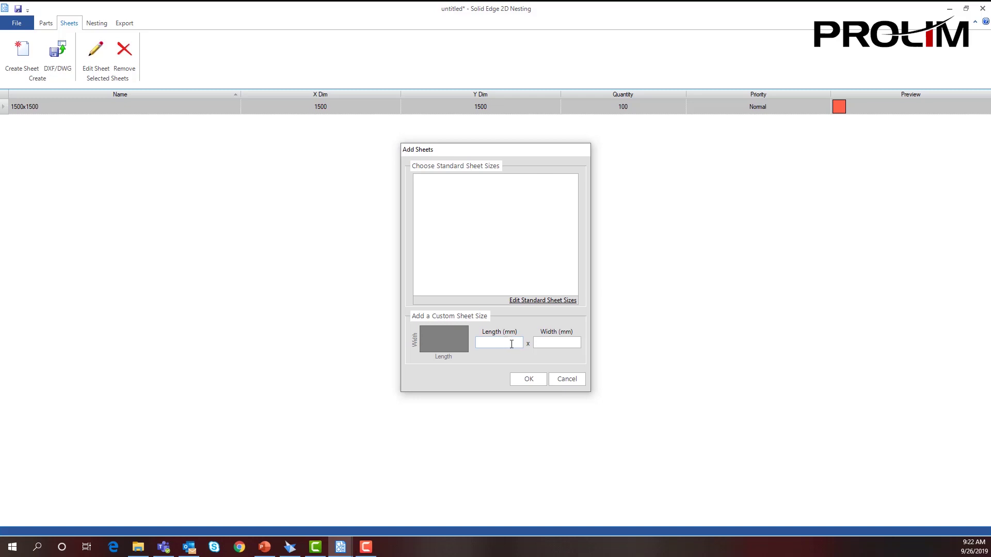
text(15)
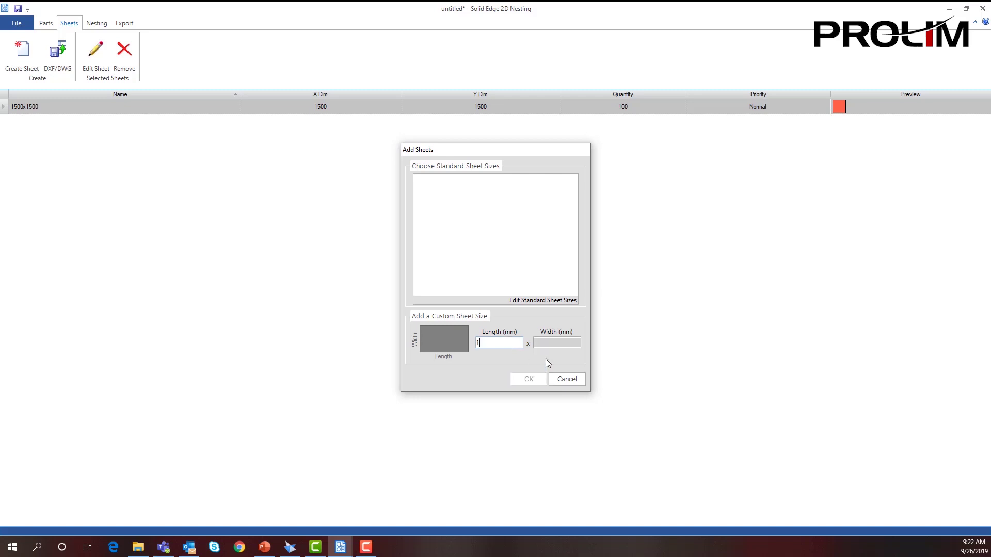
key(BackSpace)
key(BackSpace)
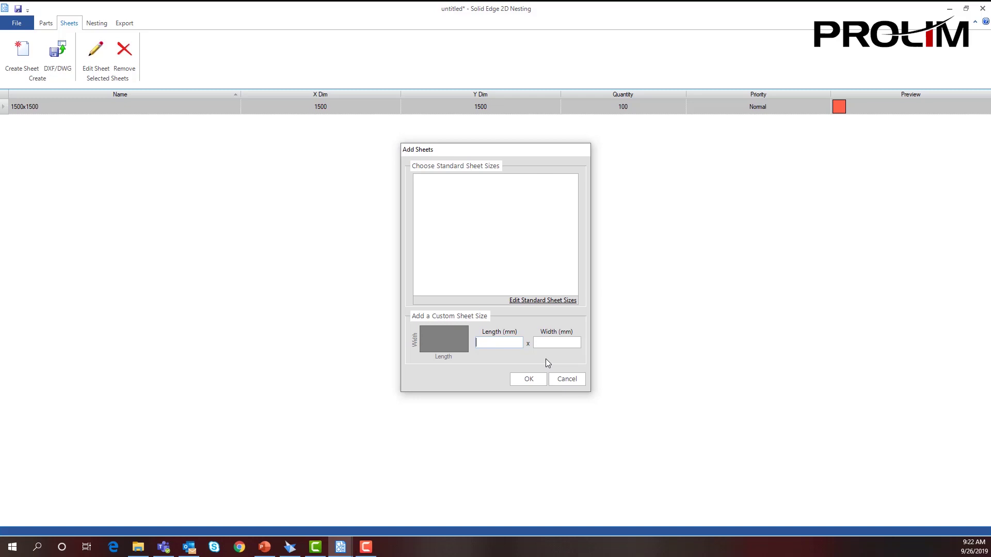
text(2400)
click(552, 345)
text(1500)
click(531, 382)
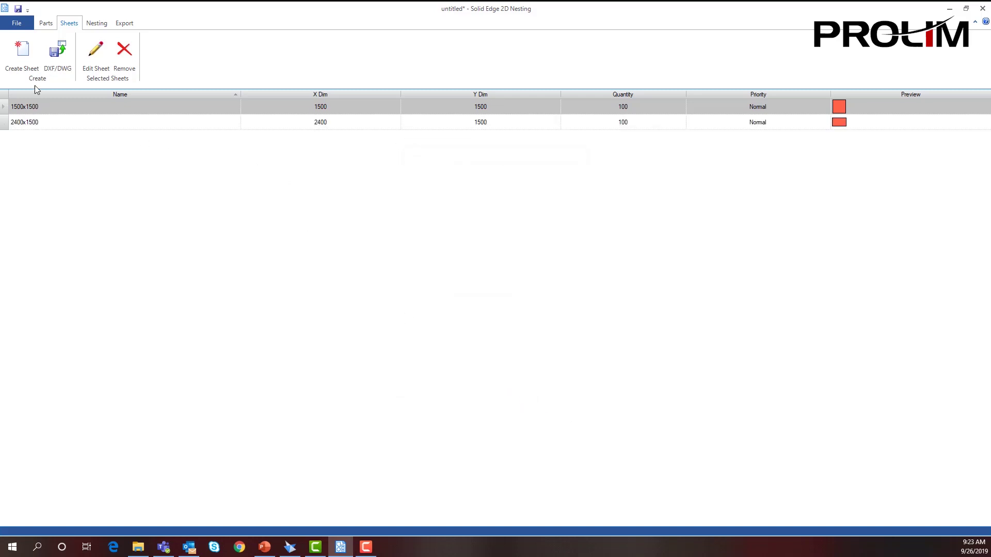
- Start a third custom sheet with length 3400
click(21, 54)
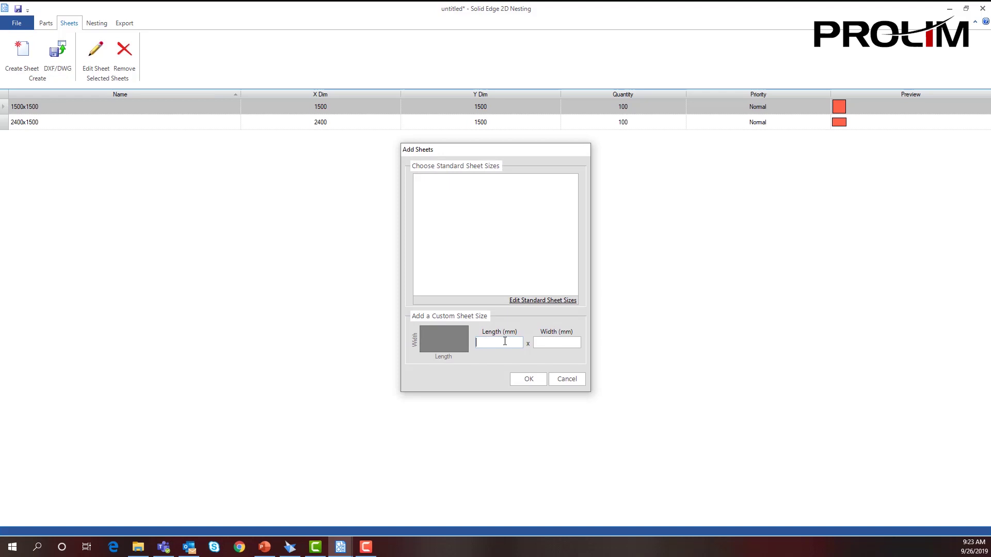
text(3400)
key(Tab)
- Finish the 3400 x 1500 sheet with width 1500, then go to the Nesting page
text(1500)
click(526, 379)
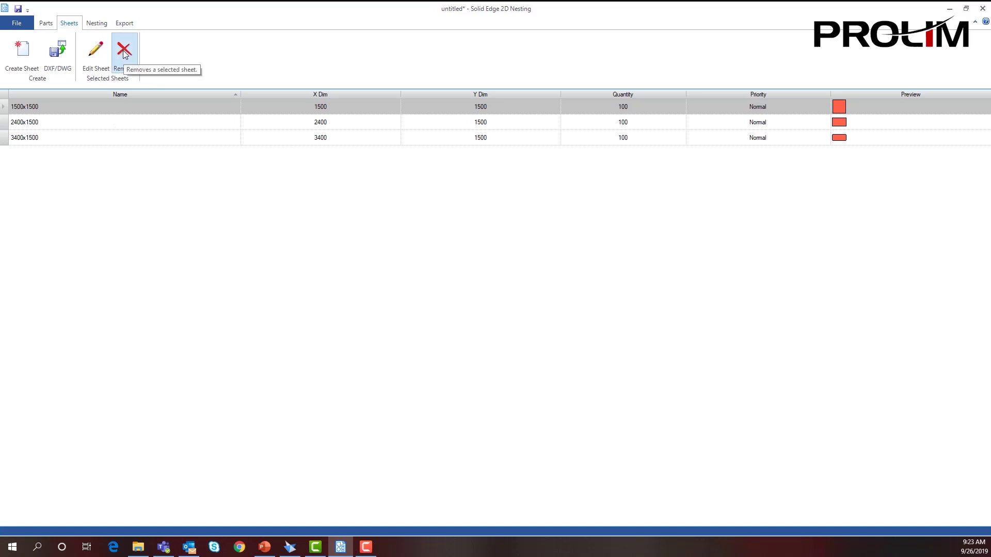
click(97, 24)
click(165, 209)
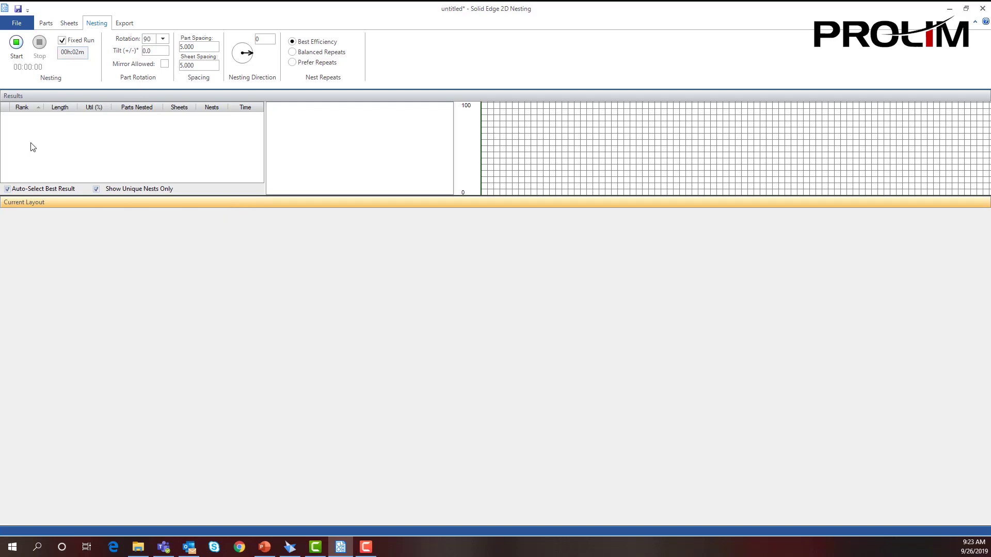
- Run the nesting, then inspect the rank 2 result among five 4-sheet layouts
click(16, 44)
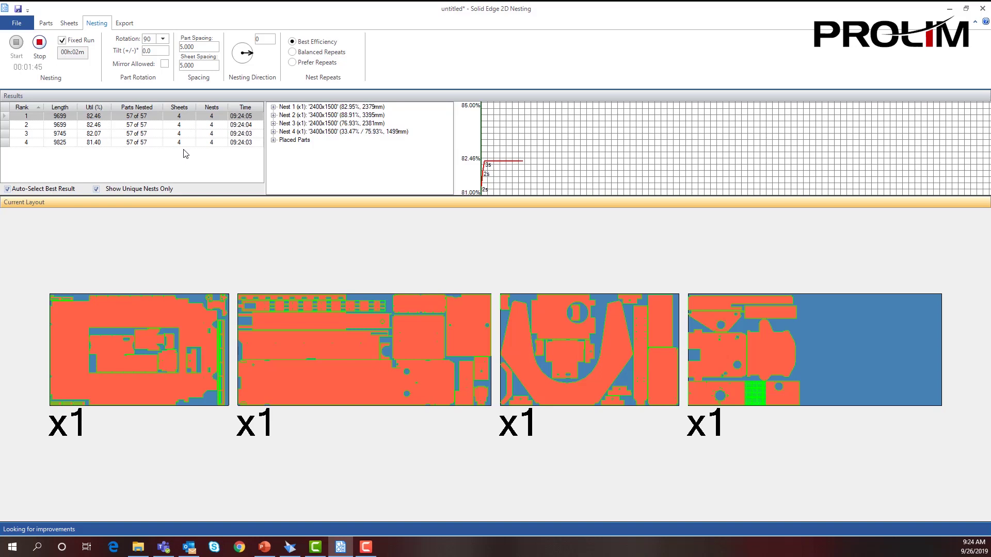
click(4, 129)
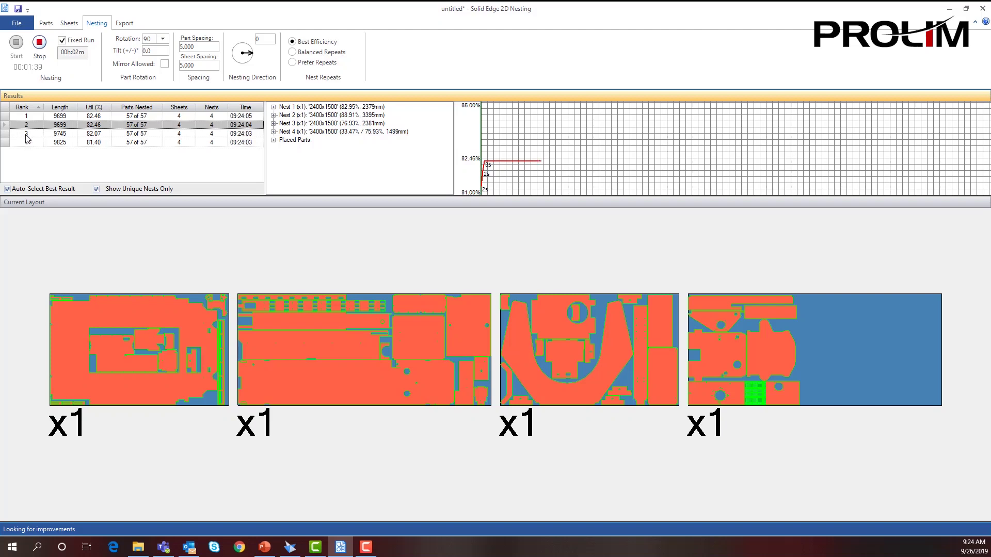
- Stop nesting and compare ranks 3–5, selecting rank 5 (length 9825, 81.40% utilization)
click(40, 44)
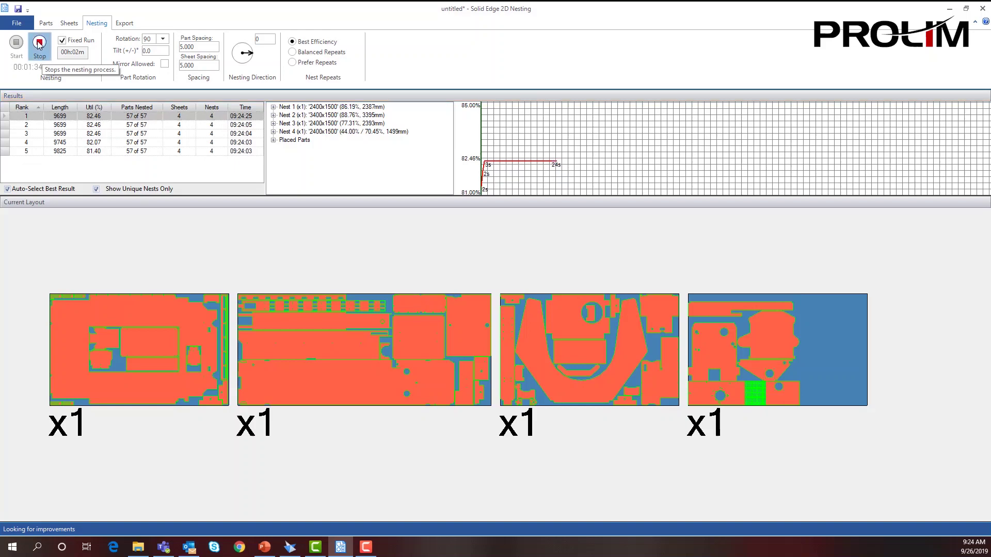
click(4, 134)
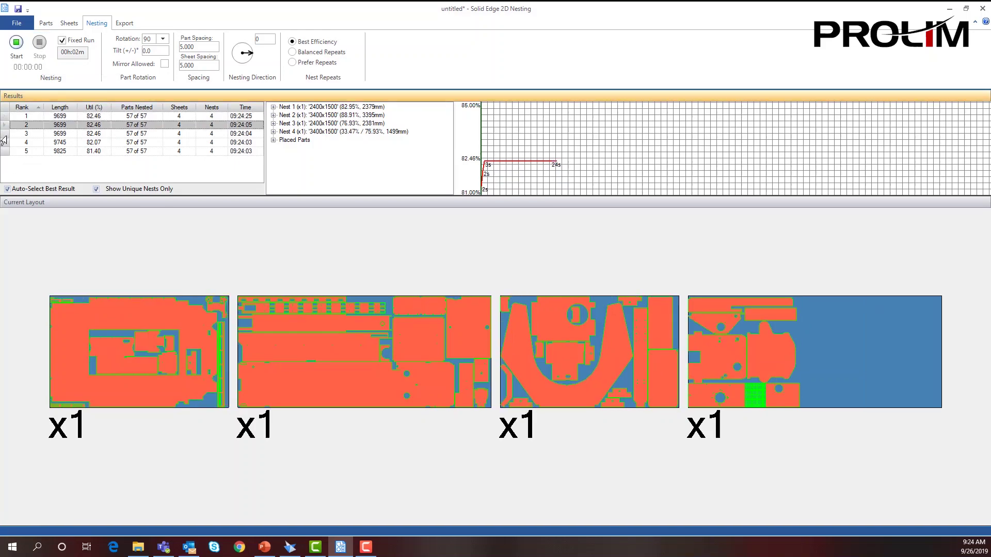
click(4, 143)
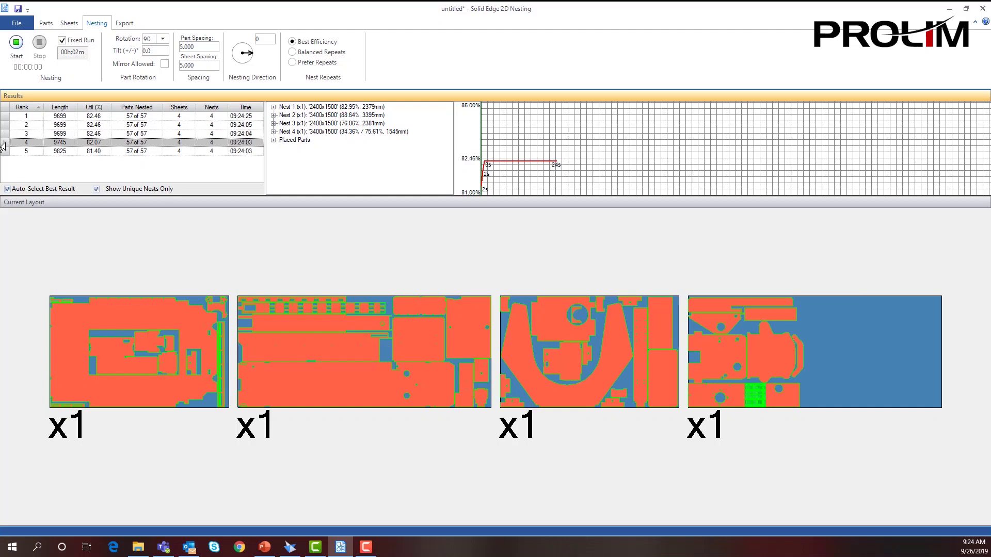
click(5, 152)
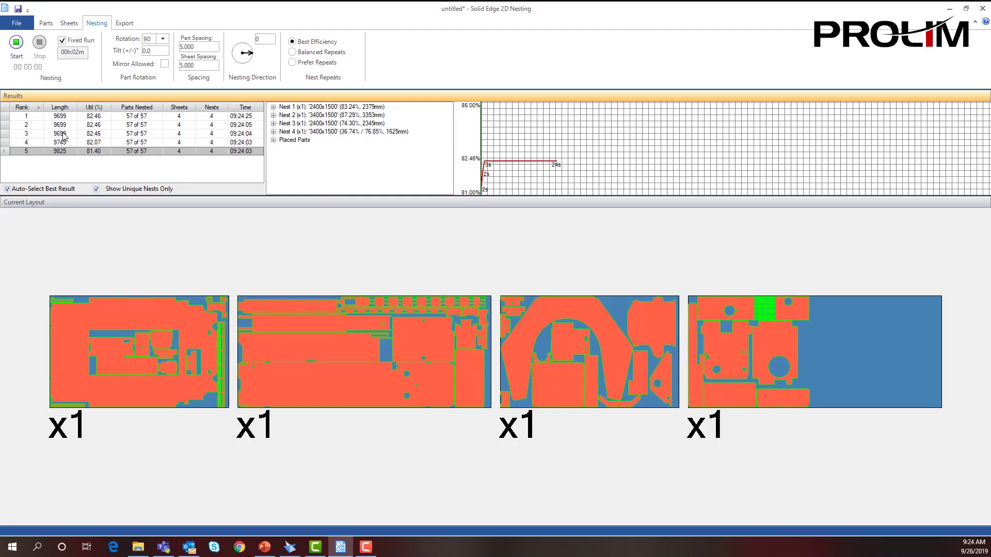
click(143, 225)
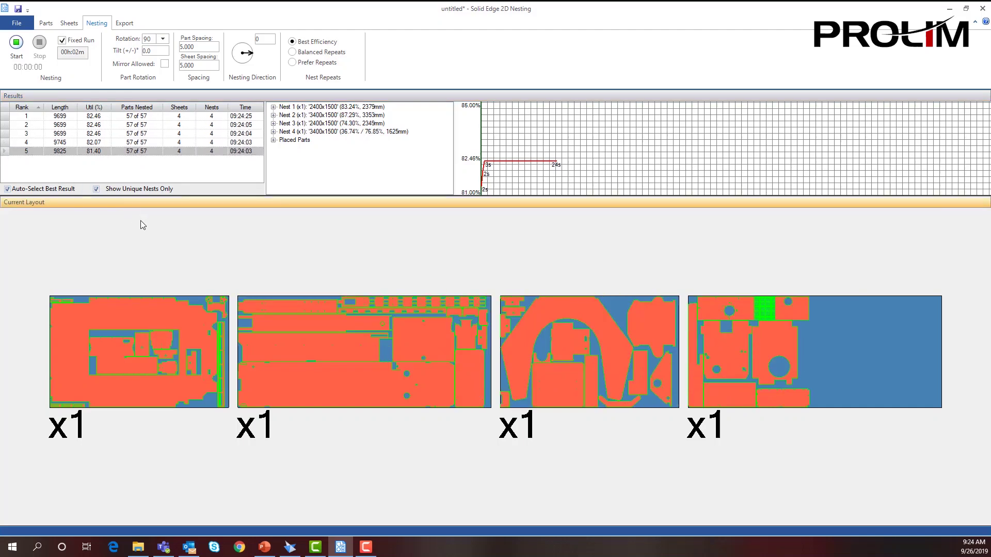
- Open DXF/DWG export, preview the four sheets, and choose millimetre output to multiple files
click(128, 27)
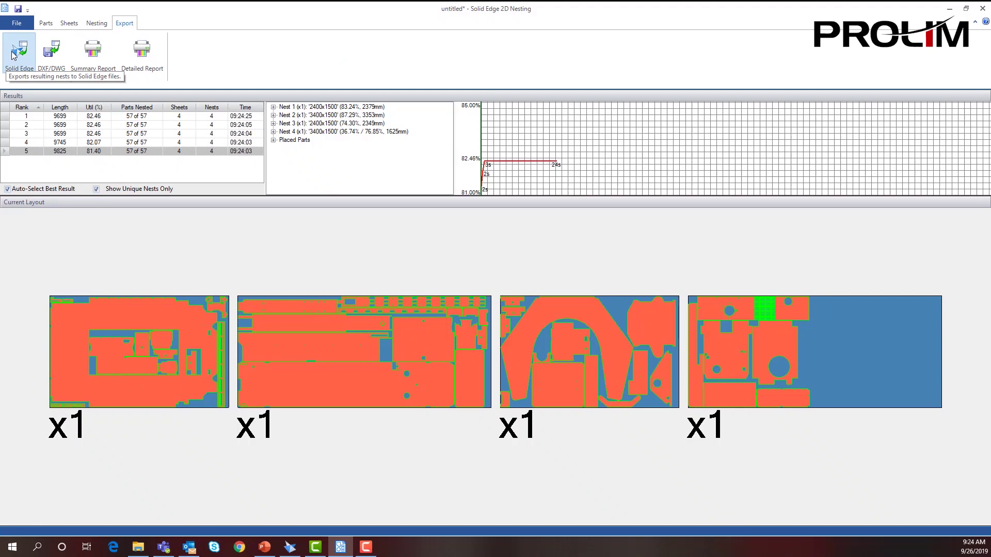
click(48, 55)
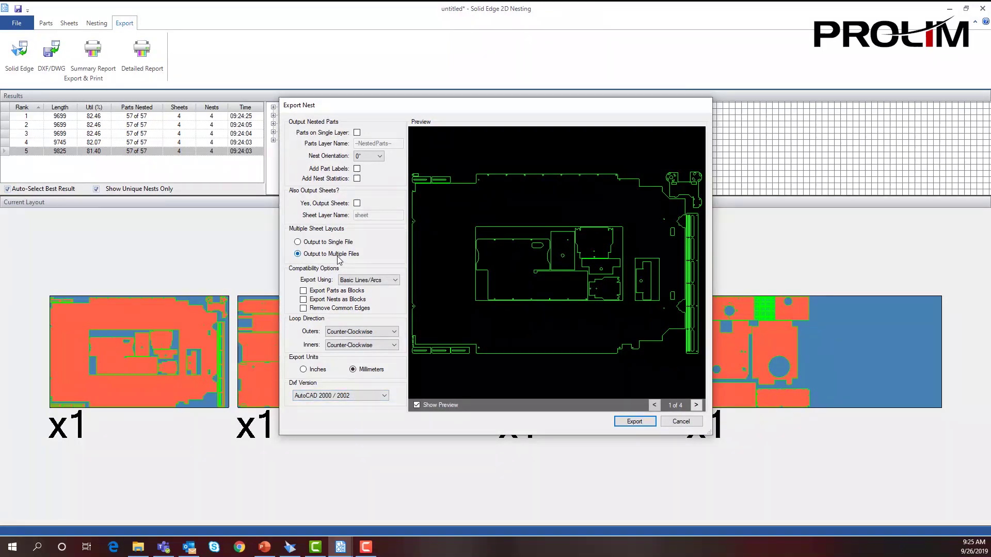
click(697, 405)
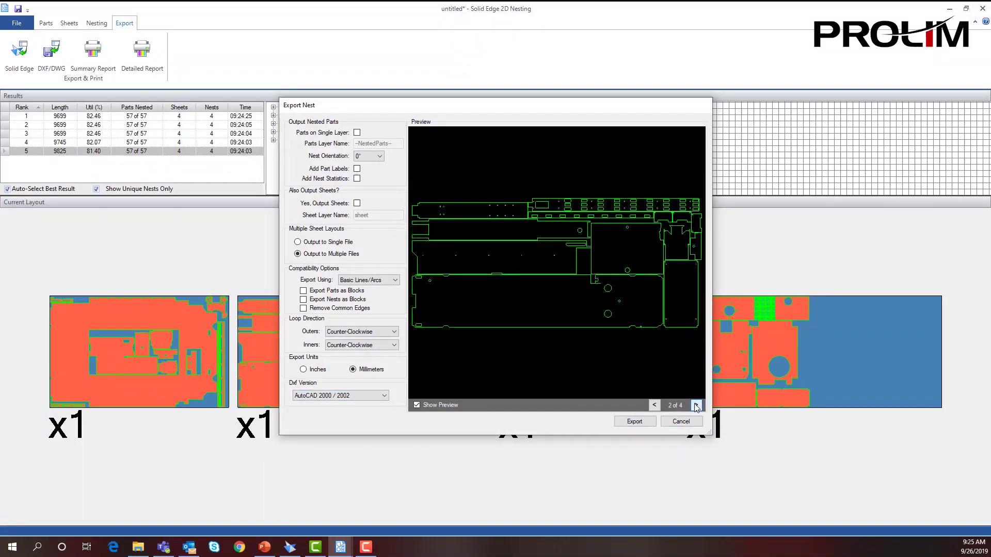
click(697, 405)
click(696, 405)
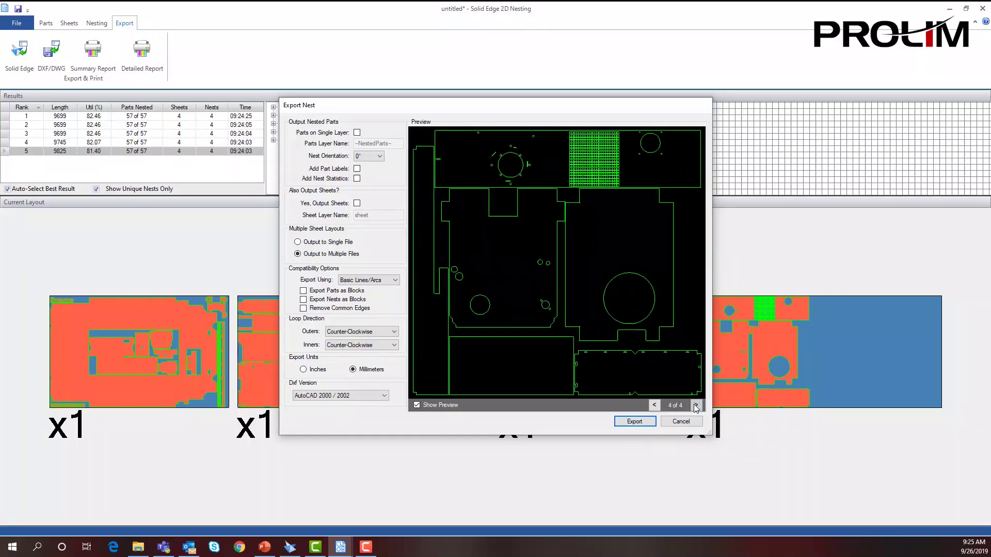
click(655, 405)
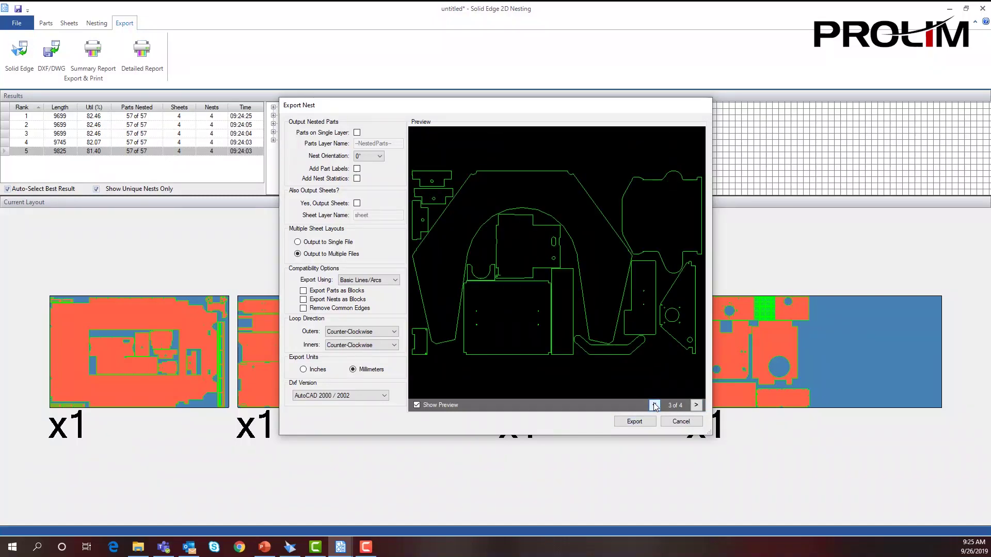
click(655, 405)
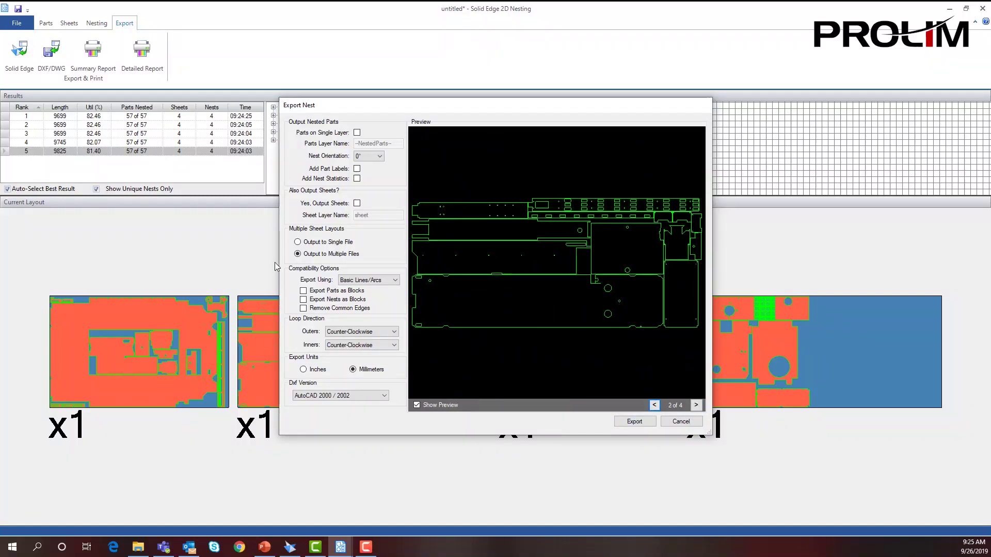
click(298, 243)
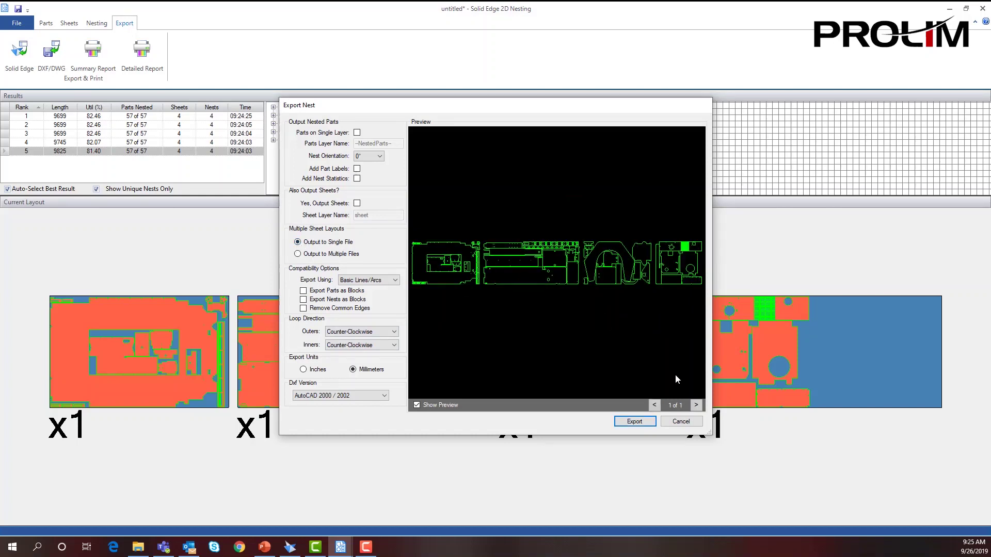
click(298, 254)
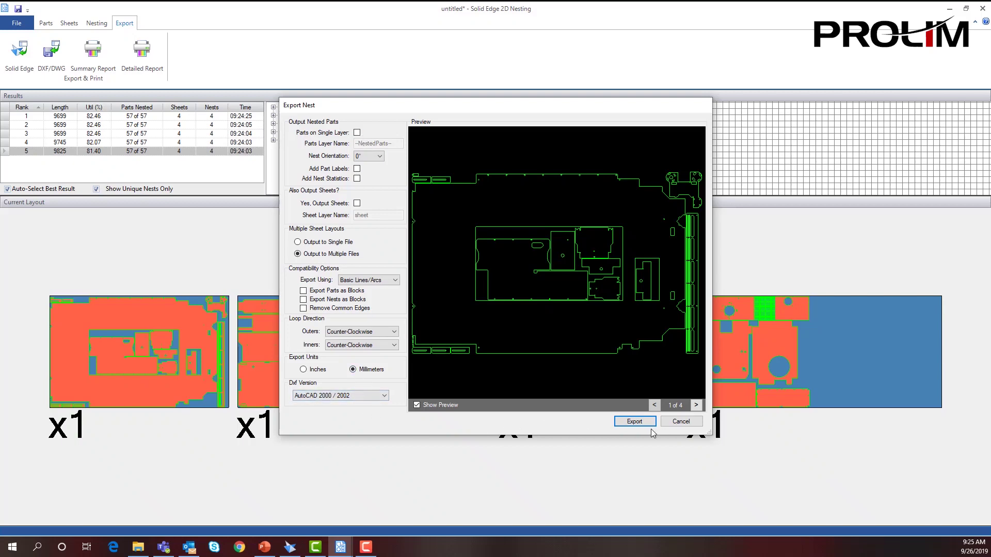
- Export the nest as DXF files named 'Nesting 1' in the Extra Work folder
click(636, 422)
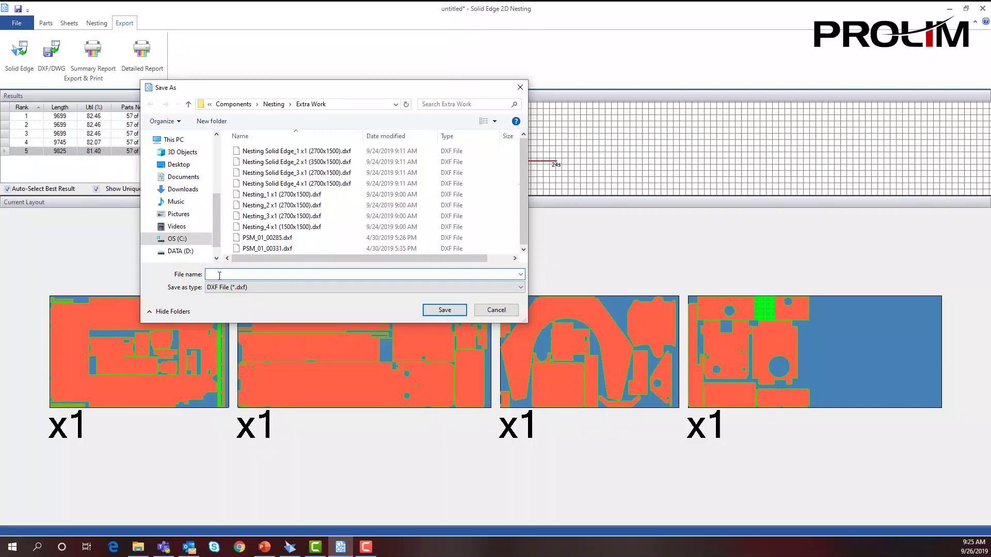
text(Nesting)
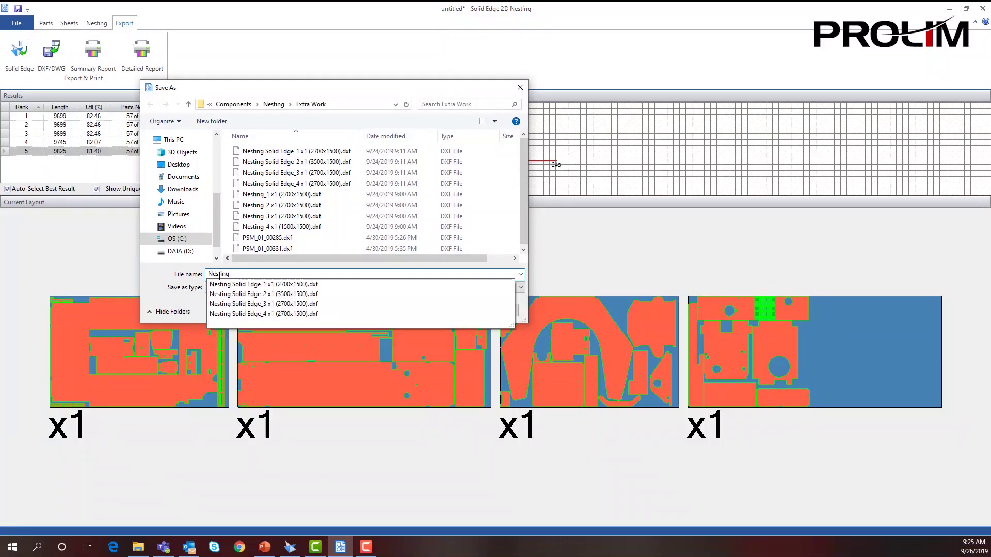
text( 1)
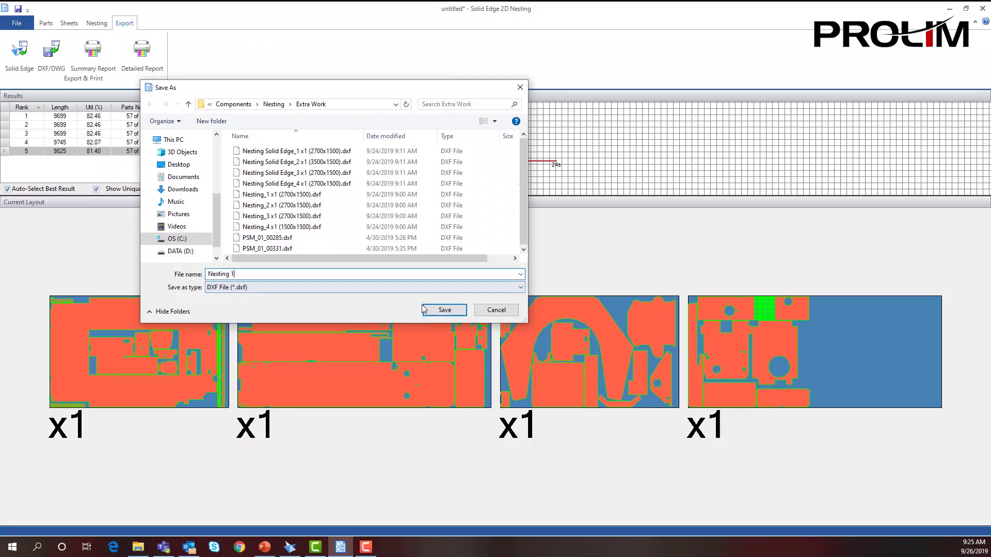
click(443, 310)
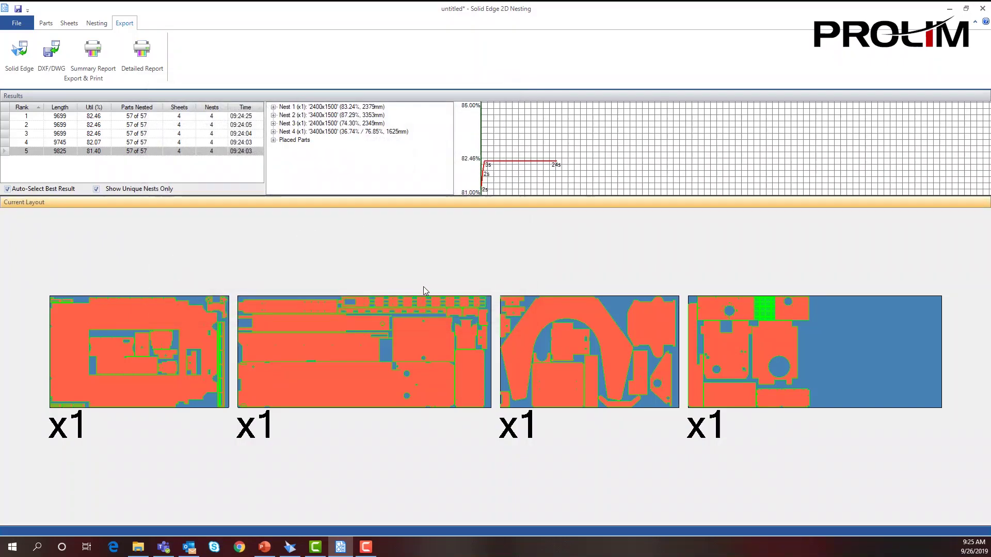